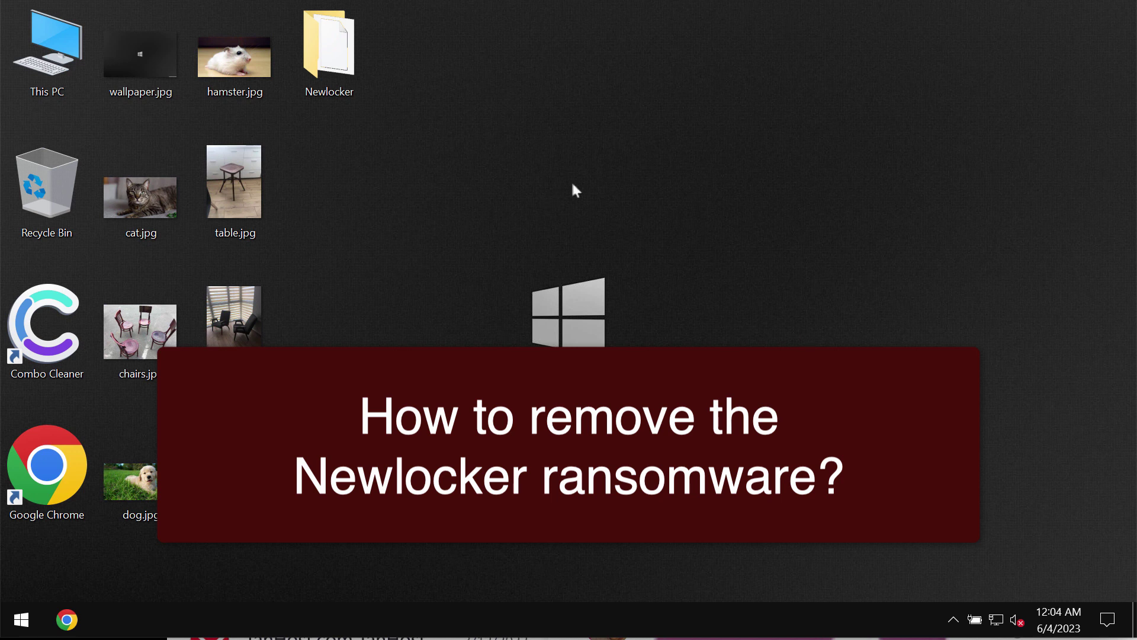
Preview the cat, hamster, table and dog photos, closing each preview afterwards
{"action": "left_click", "coordinate": [156, 220]}
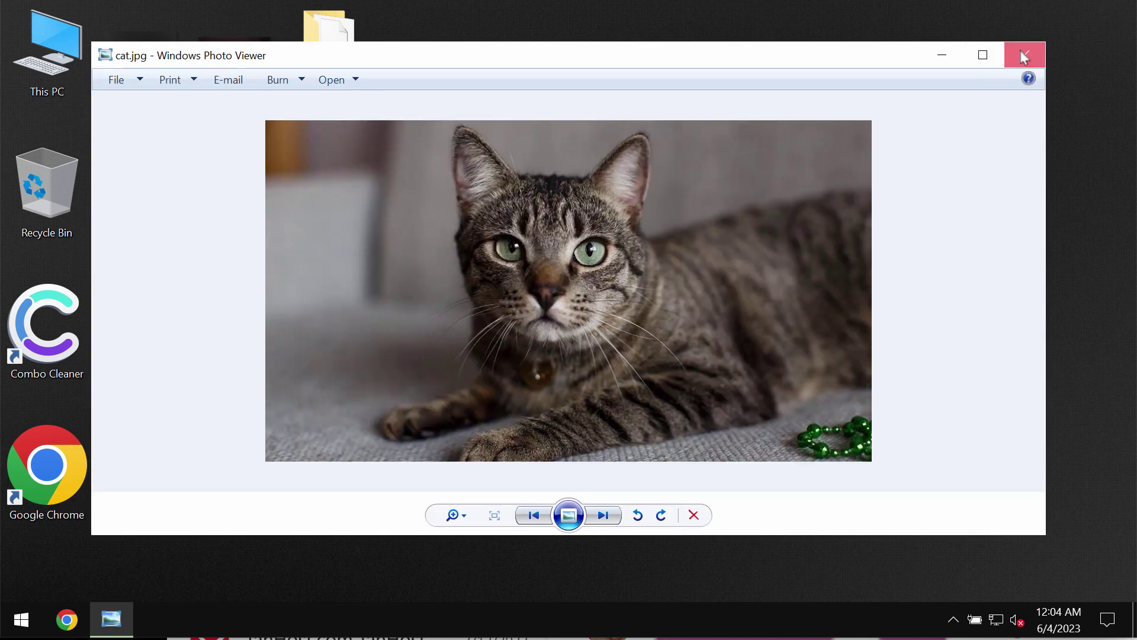
{"action": "left_click", "coordinate": [1028, 51]}
{"action": "double_click", "coordinate": [239, 71]}
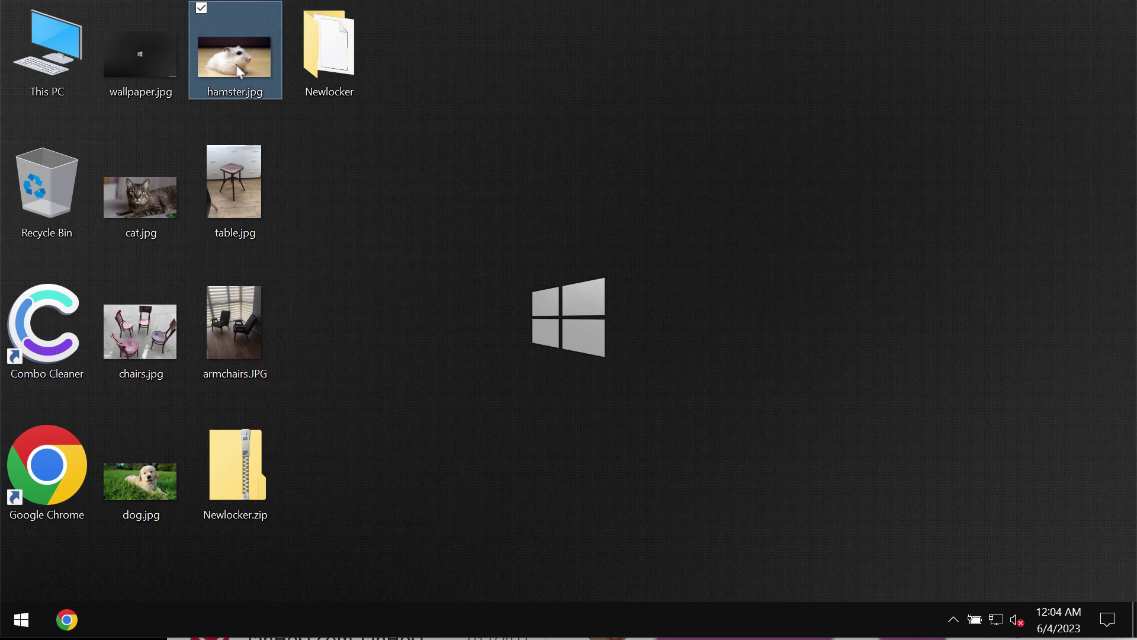
{"action": "left_click", "coordinate": [1034, 54]}
{"action": "left_click", "coordinate": [325, 91]}
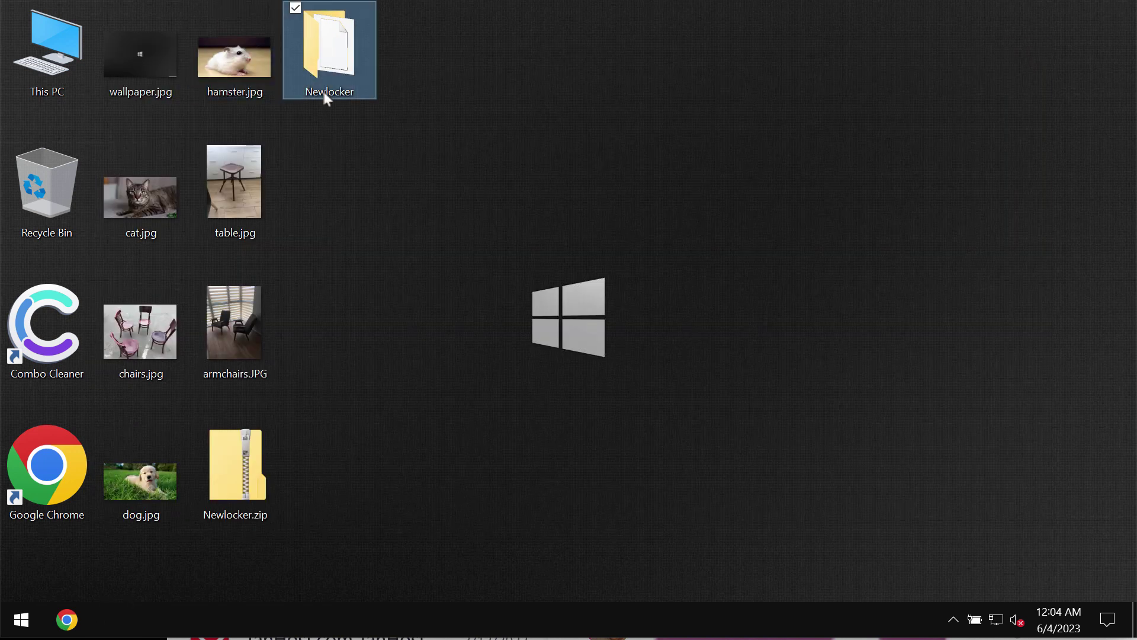
{"action": "double_click", "coordinate": [226, 229]}
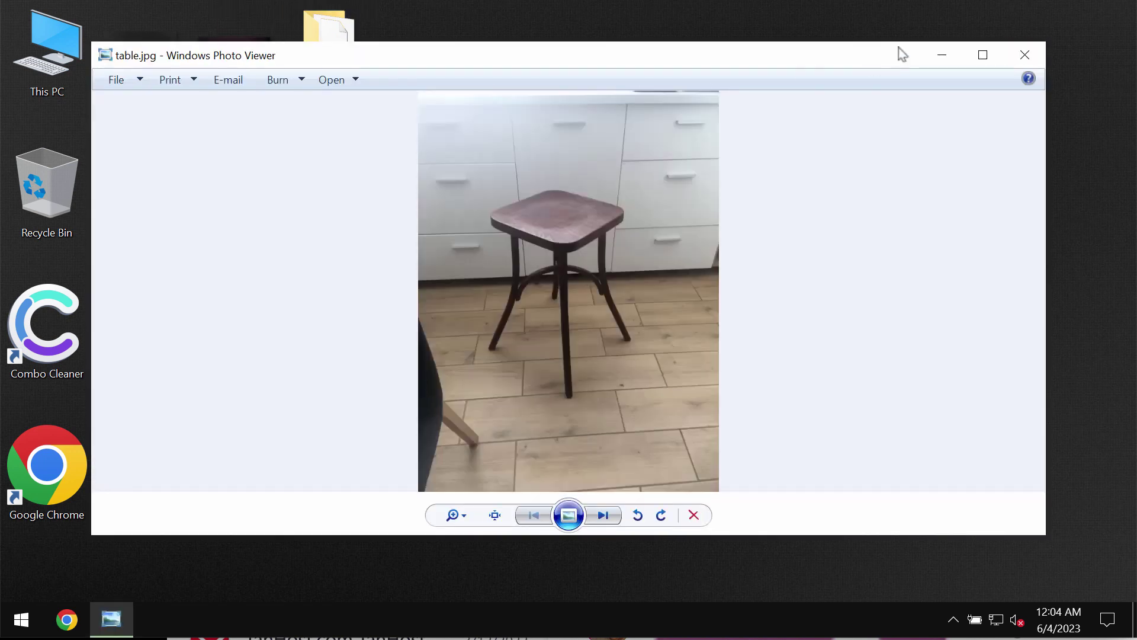
{"action": "left_click", "coordinate": [1039, 46]}
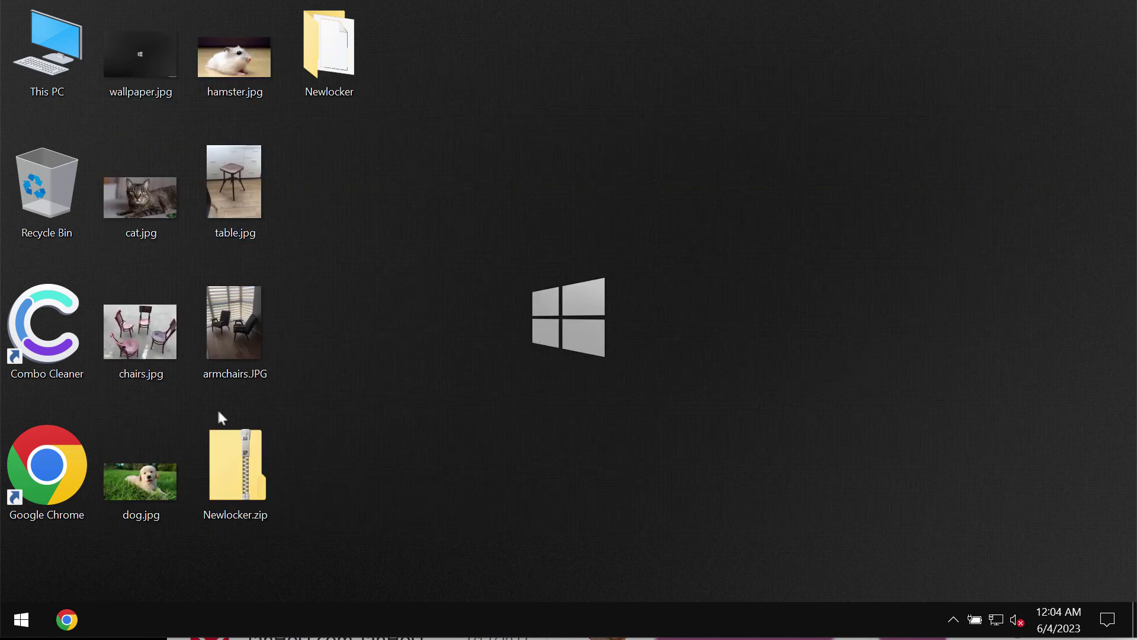
{"action": "double_click", "coordinate": [141, 481]}
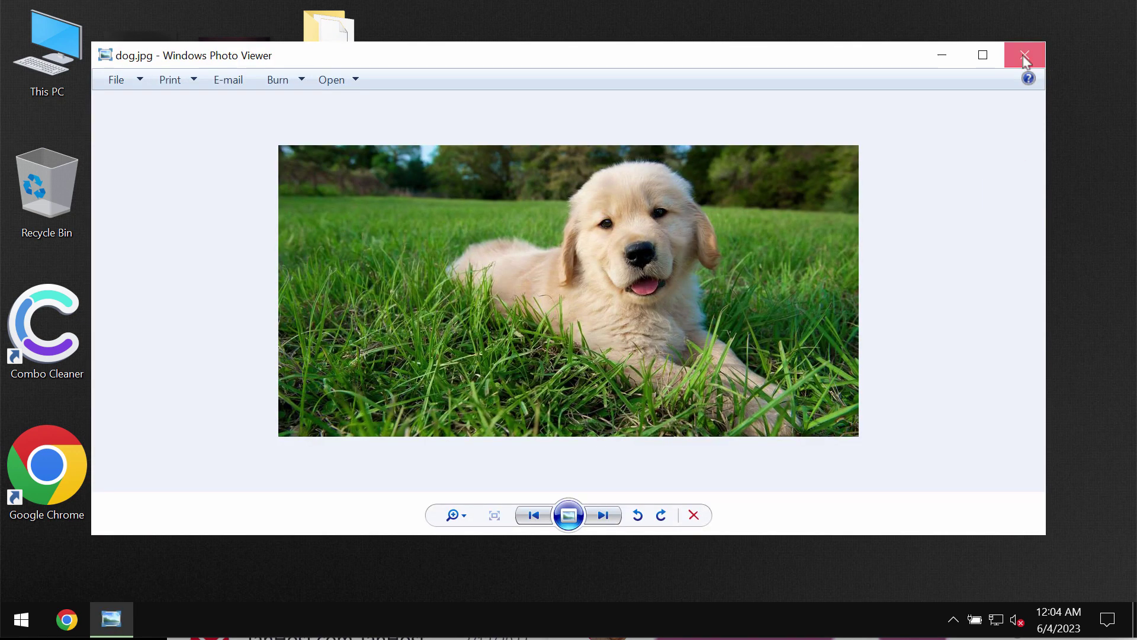
{"action": "left_click", "coordinate": [1025, 54]}
Open the Newlocker folder, select its Application file, and close the Explorer window
{"action": "left_click", "coordinate": [320, 79]}
{"action": "double_click", "coordinate": [320, 78]}
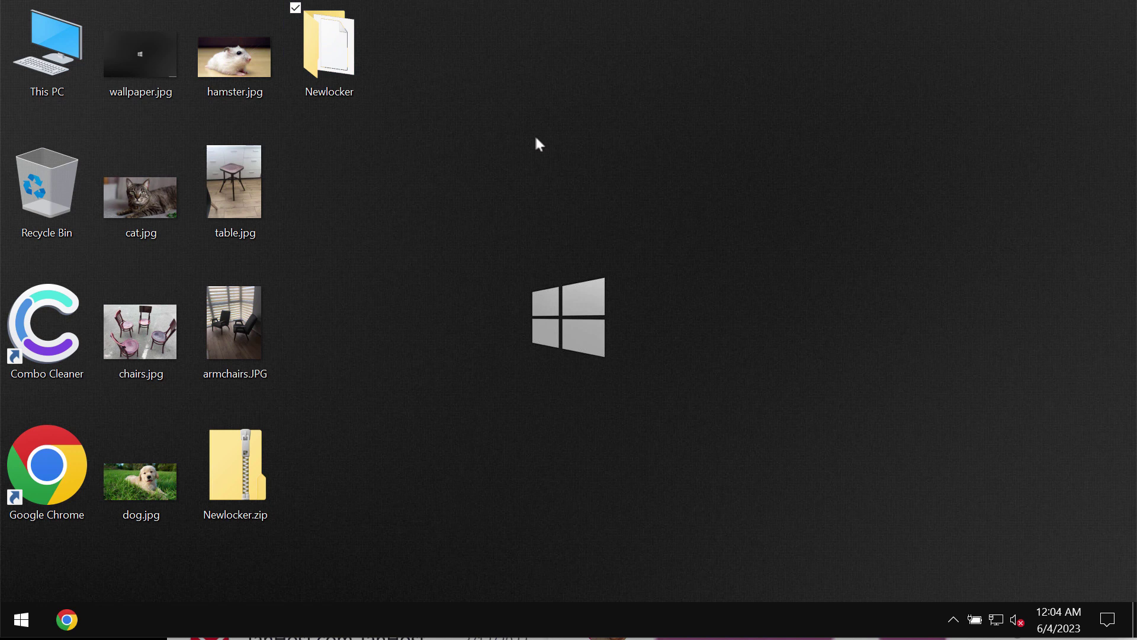
{"action": "left_click", "coordinate": [369, 109]}
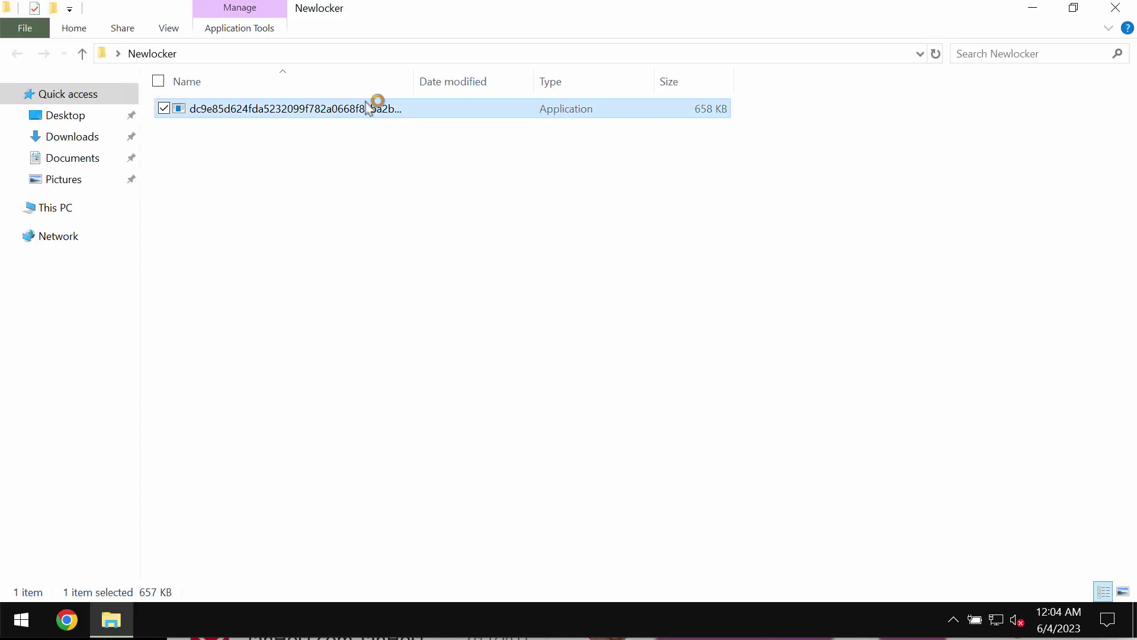
{"action": "left_click", "coordinate": [1116, 8]}
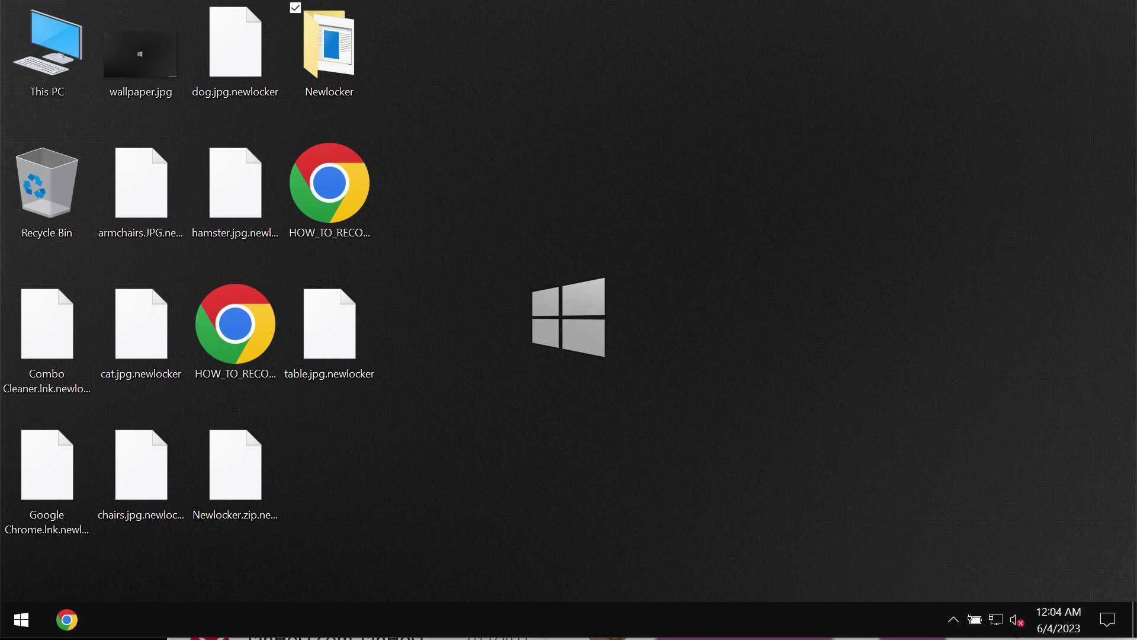
{"action": "double_click", "coordinate": [242, 62]}
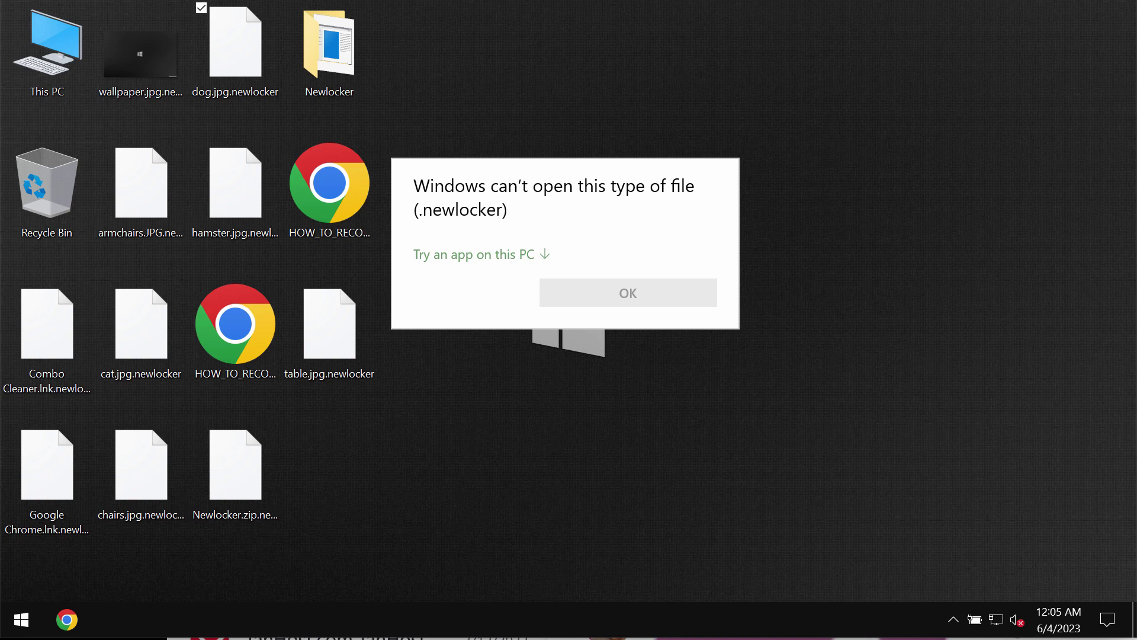
{"action": "left_click", "coordinate": [843, 297]}
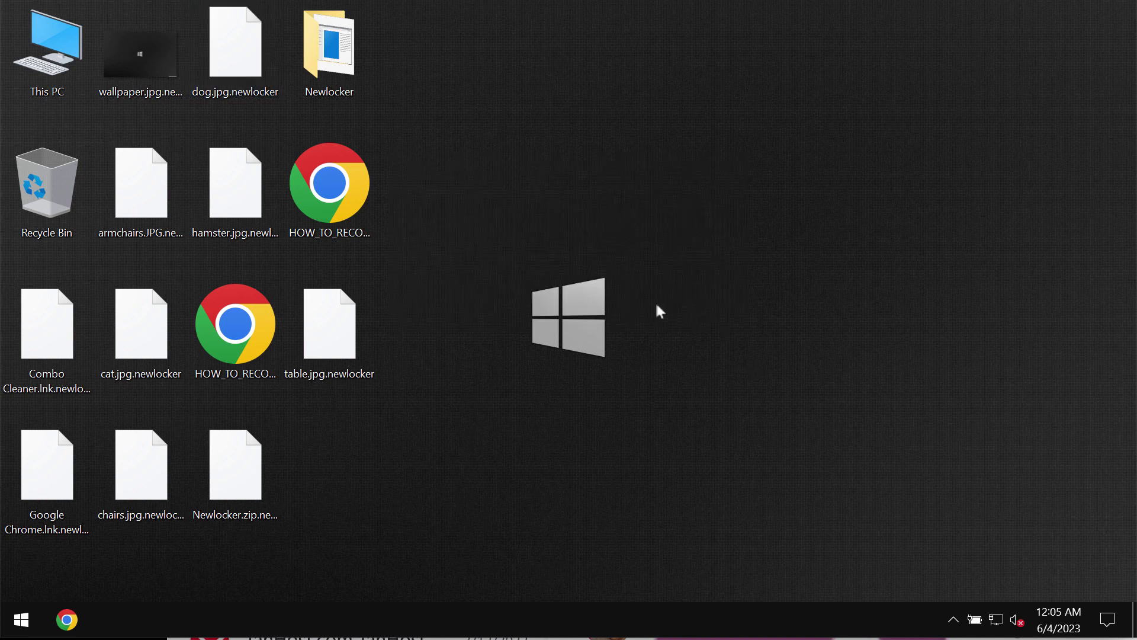
{"action": "left_click", "coordinate": [362, 206]}
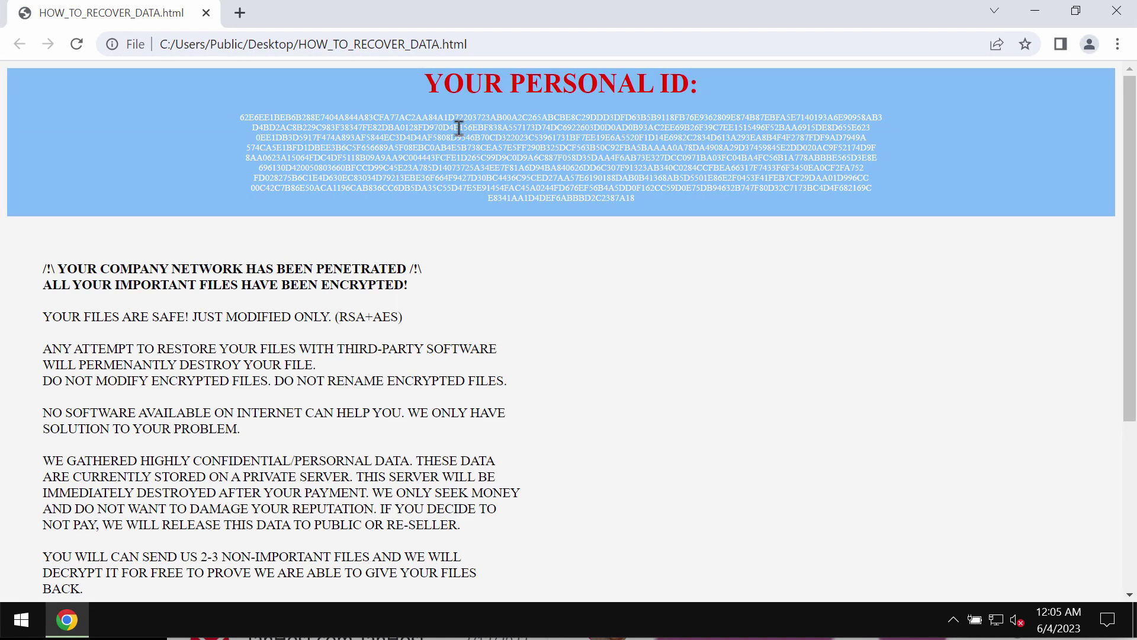
Scroll down through the HOW_TO_RECOVER_DATA ransom note and back up to its top
{"action": "scroll", "coordinate": [399, 408], "scroll_direction": "down", "scroll_amount": 5}
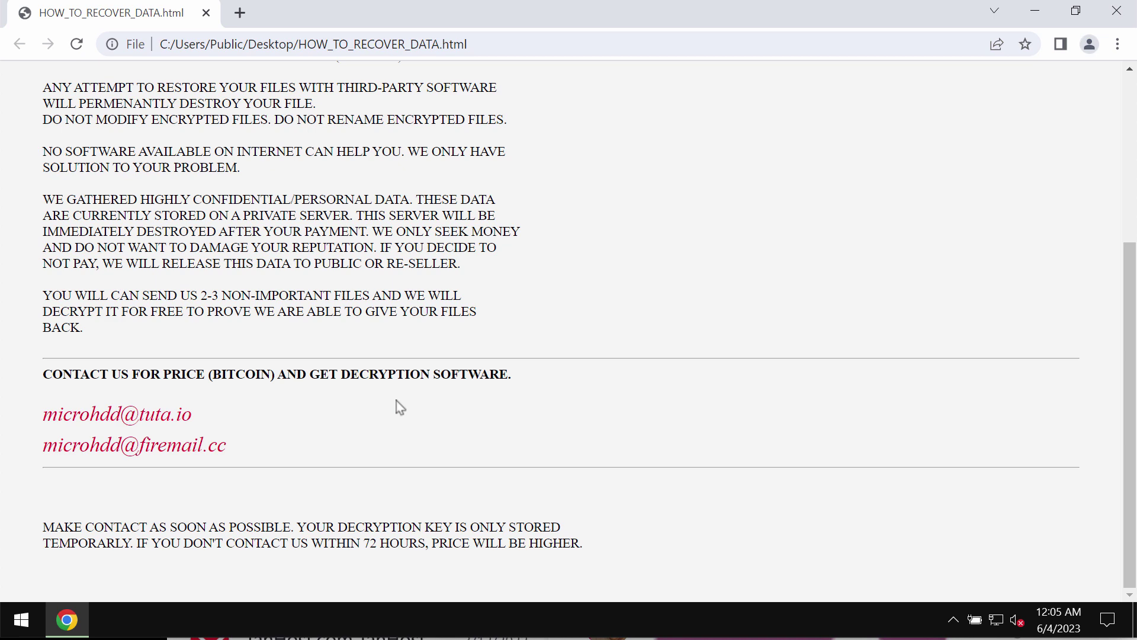
{"action": "scroll", "coordinate": [399, 408], "scroll_direction": "up", "scroll_amount": 2}
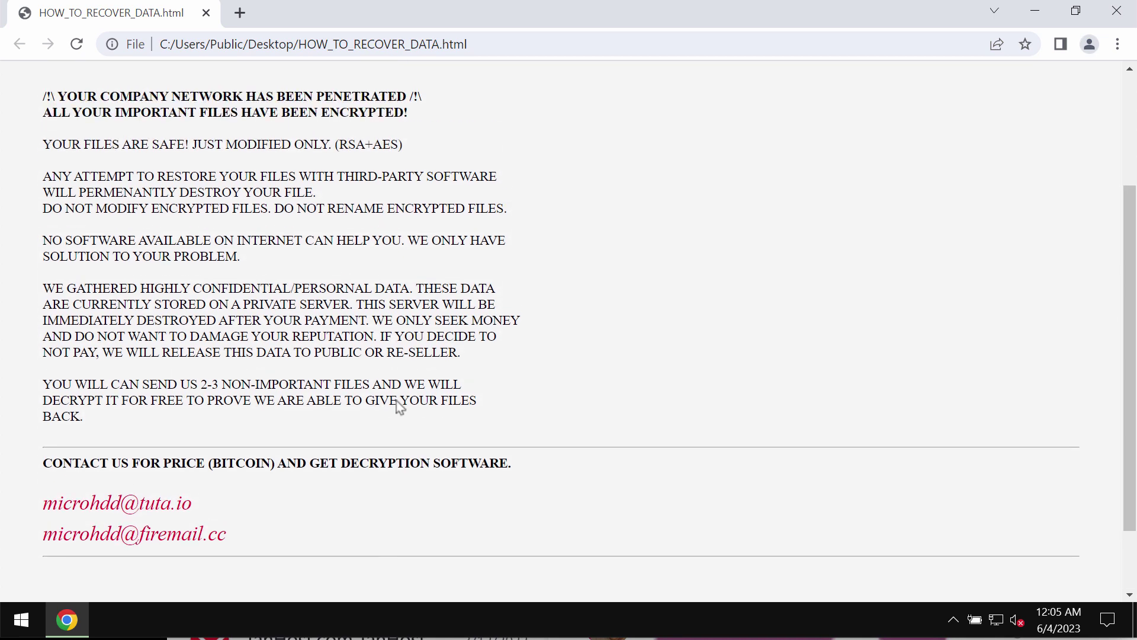
{"action": "scroll", "coordinate": [399, 408], "scroll_direction": "up", "scroll_amount": 3}
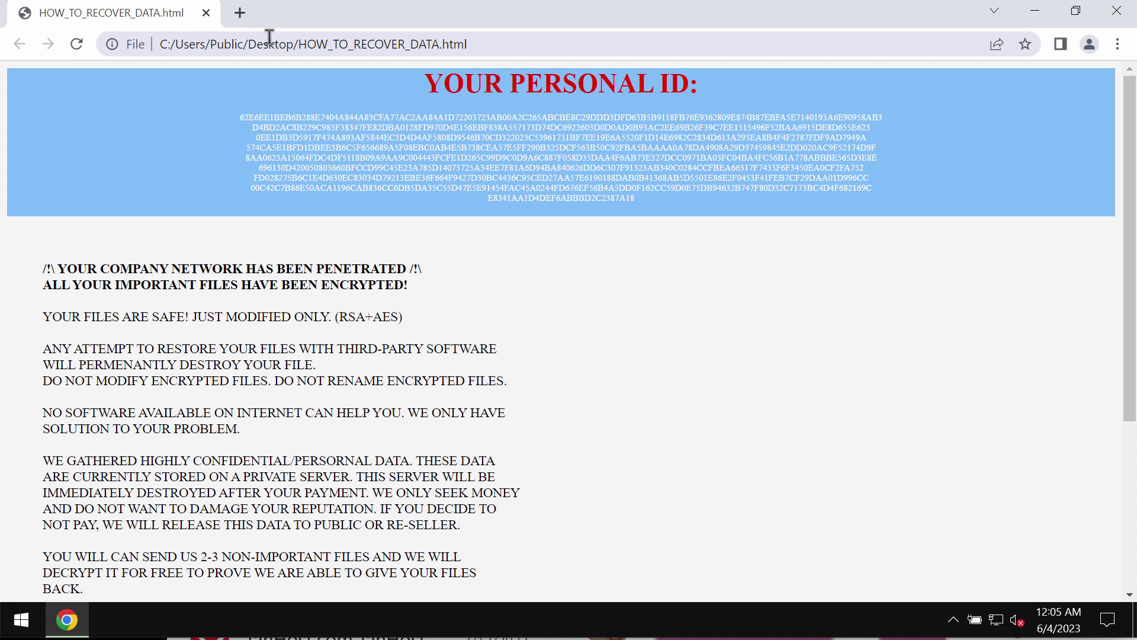
Open a new Chrome tab and load combocleaner.com from the address-bar suggestion
{"action": "left_click", "coordinate": [239, 13]}
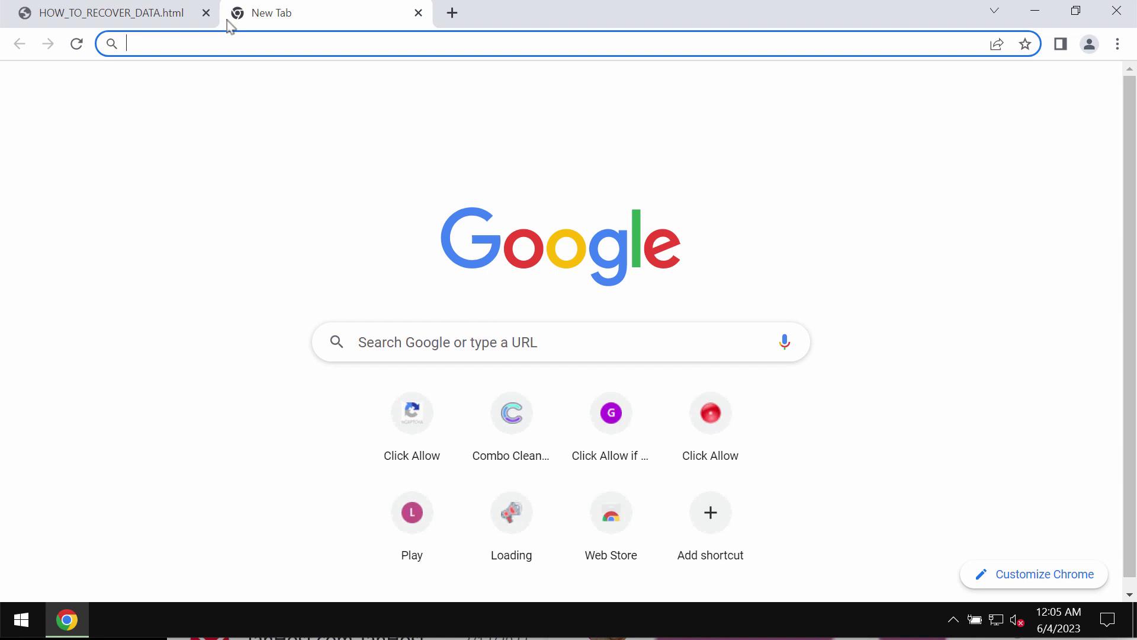
{"action": "type", "text": "cc"}
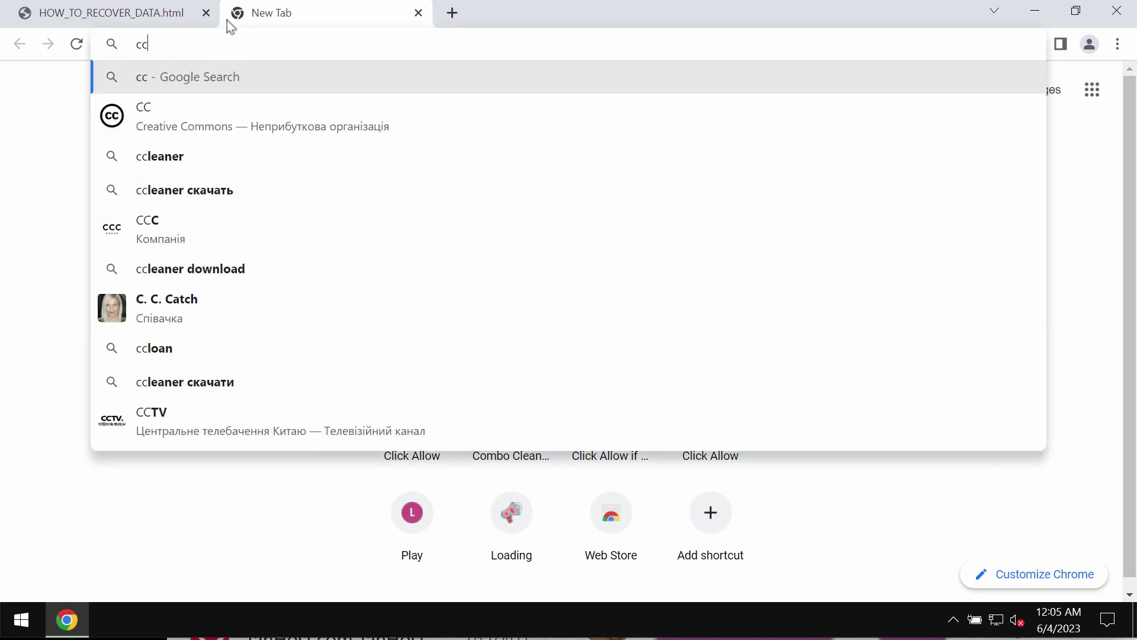
{"action": "key", "text": "BackSpace"}
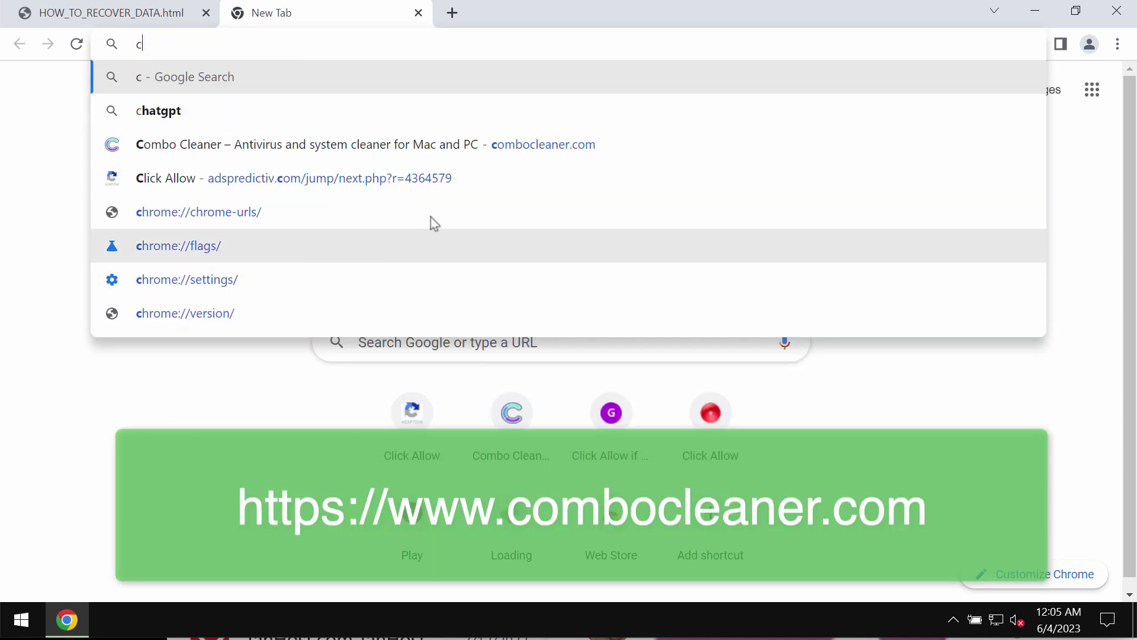
{"action": "left_click", "coordinate": [475, 148]}
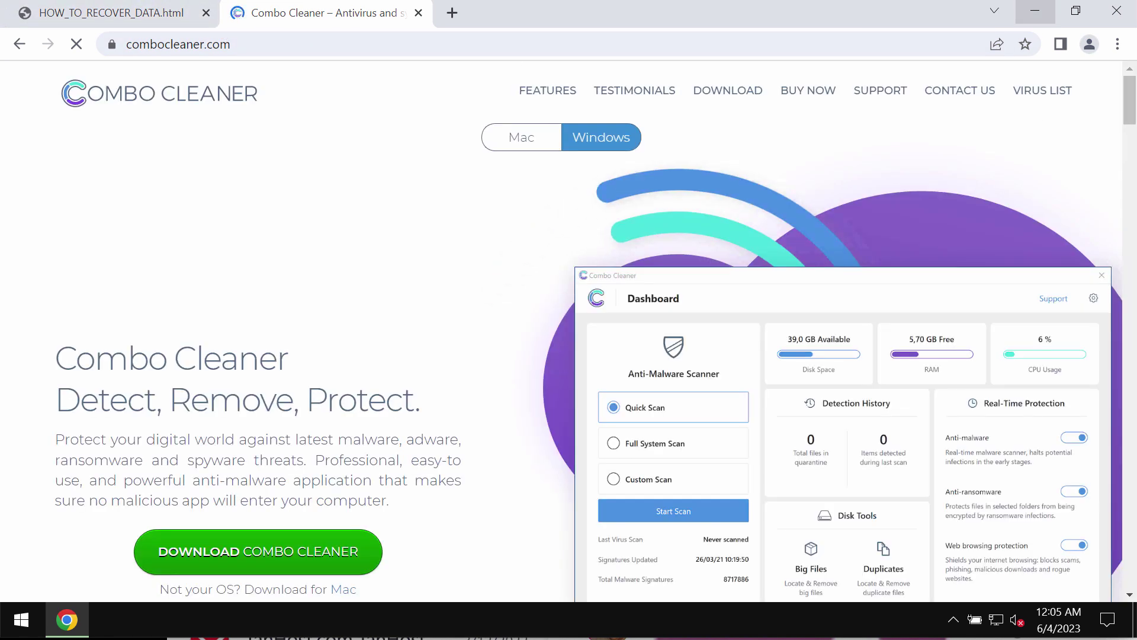
Minimise Chrome, launch Combo Cleaner from the hidden tray icons, and start a Quick Scan
{"action": "left_click", "coordinate": [1038, 11]}
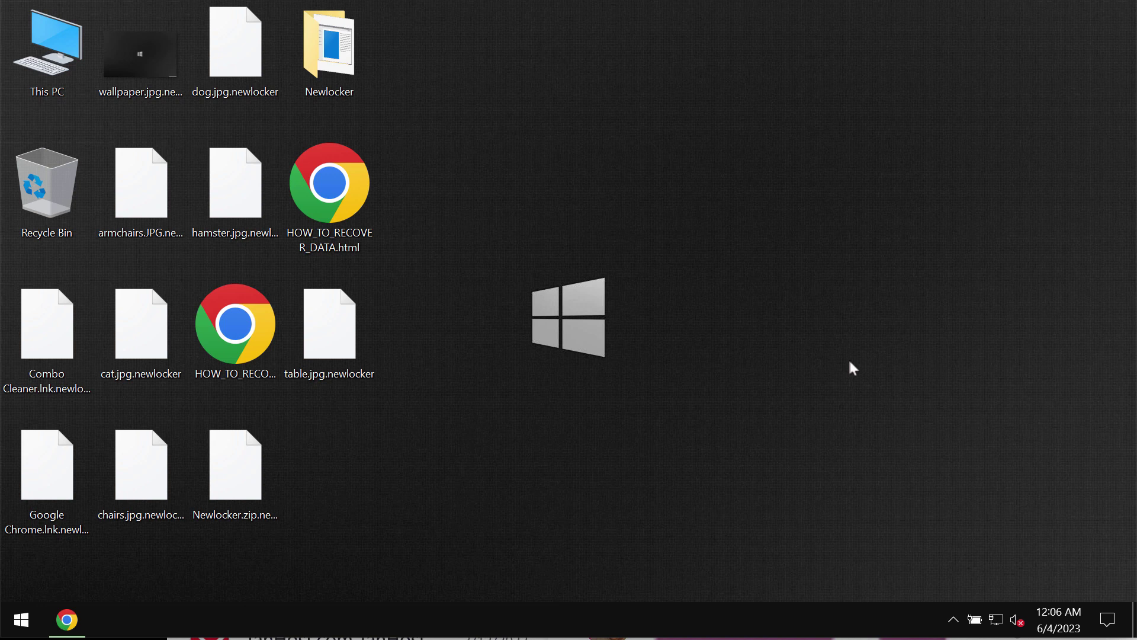
{"action": "left_click", "coordinate": [953, 619]}
{"action": "left_click", "coordinate": [973, 584]}
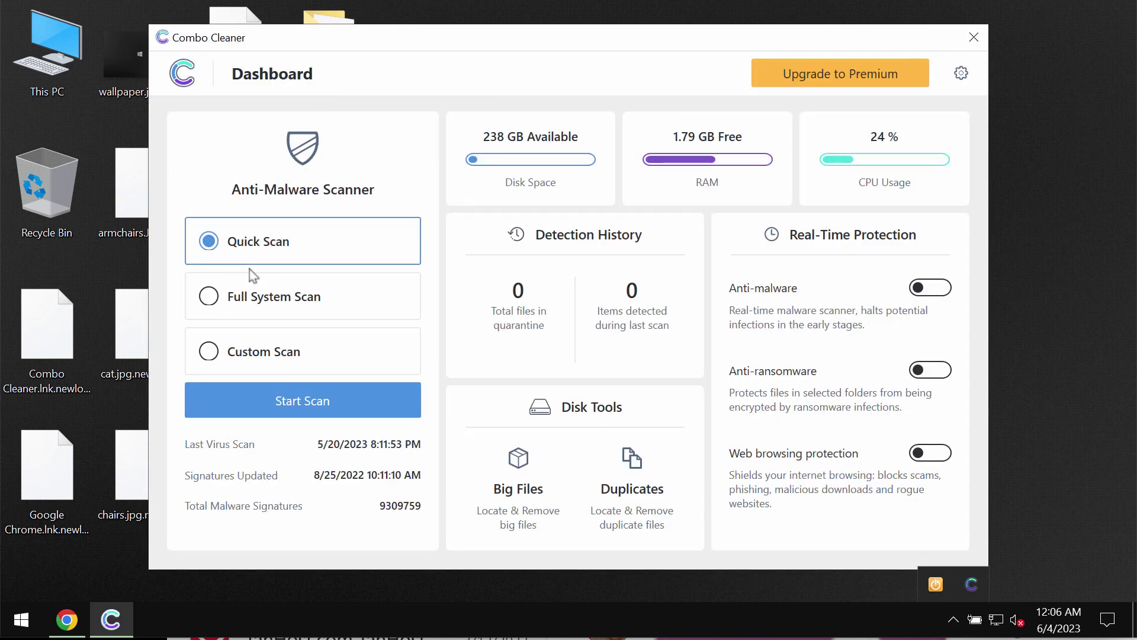
{"action": "left_click", "coordinate": [178, 267]}
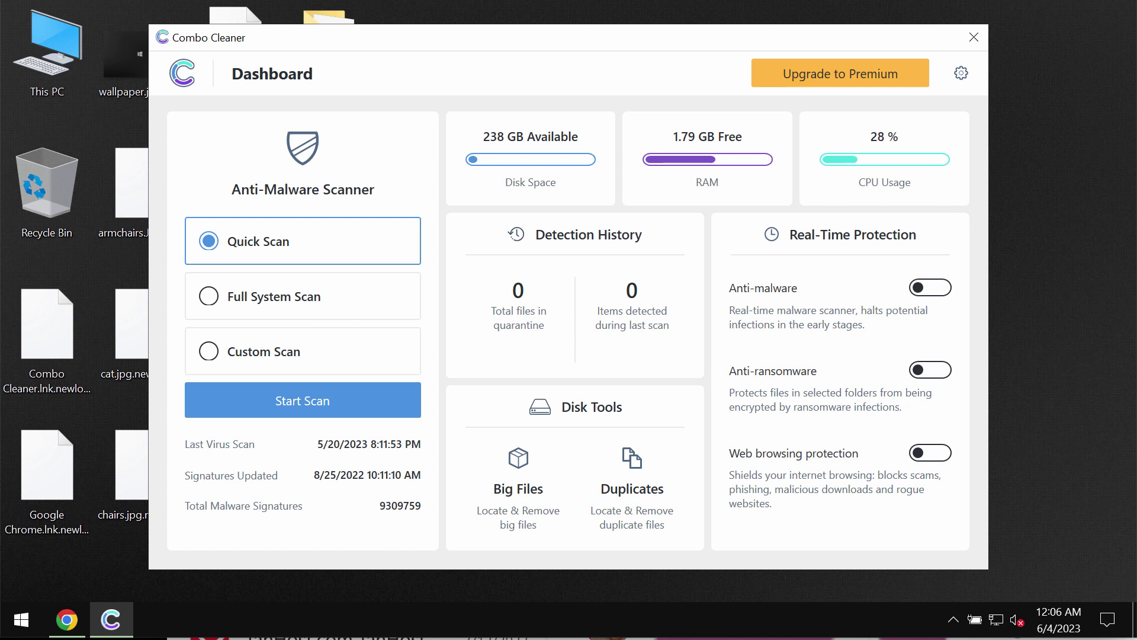
{"action": "left_click", "coordinate": [297, 406]}
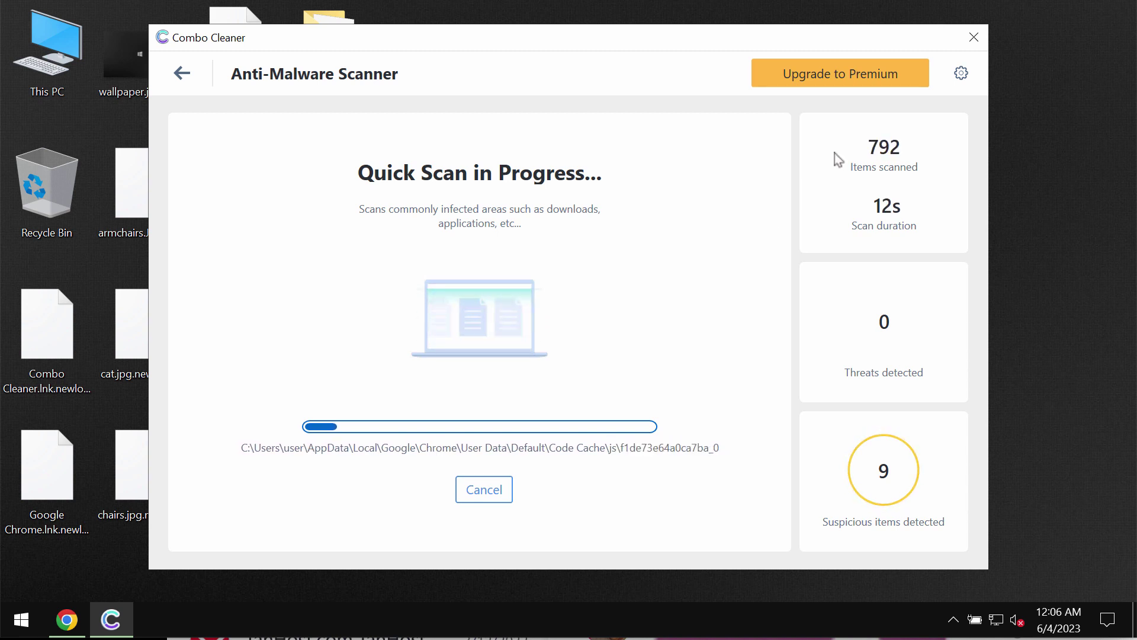
Check the Anti-Ransomware settings, then go back to the running Quick Scan's progress view
{"action": "left_click", "coordinate": [960, 82]}
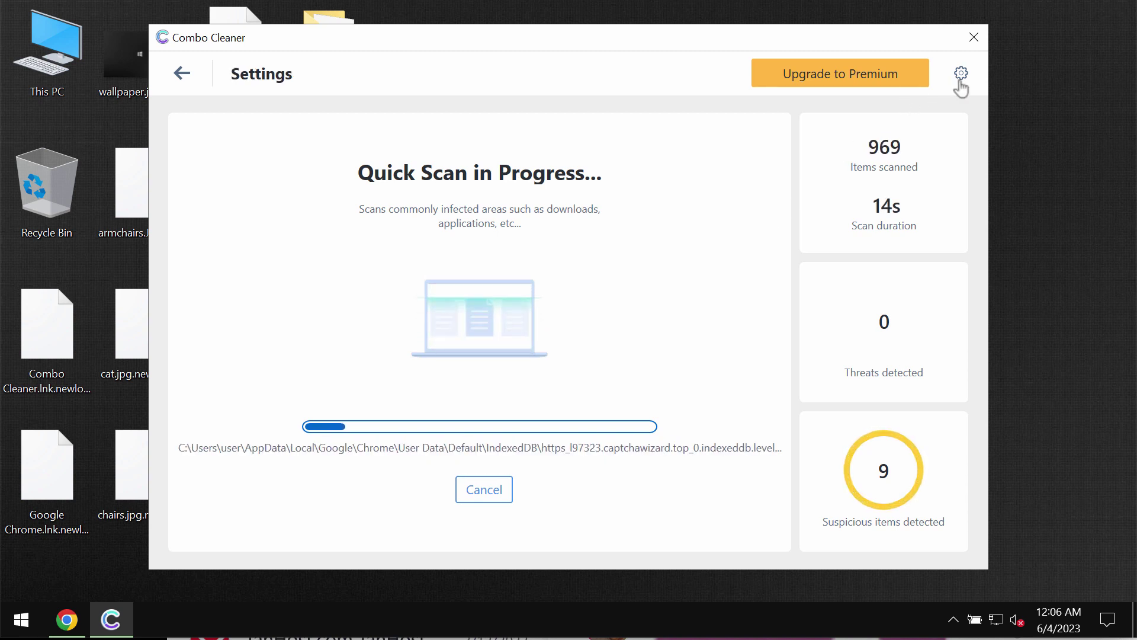
{"action": "left_click", "coordinate": [521, 140]}
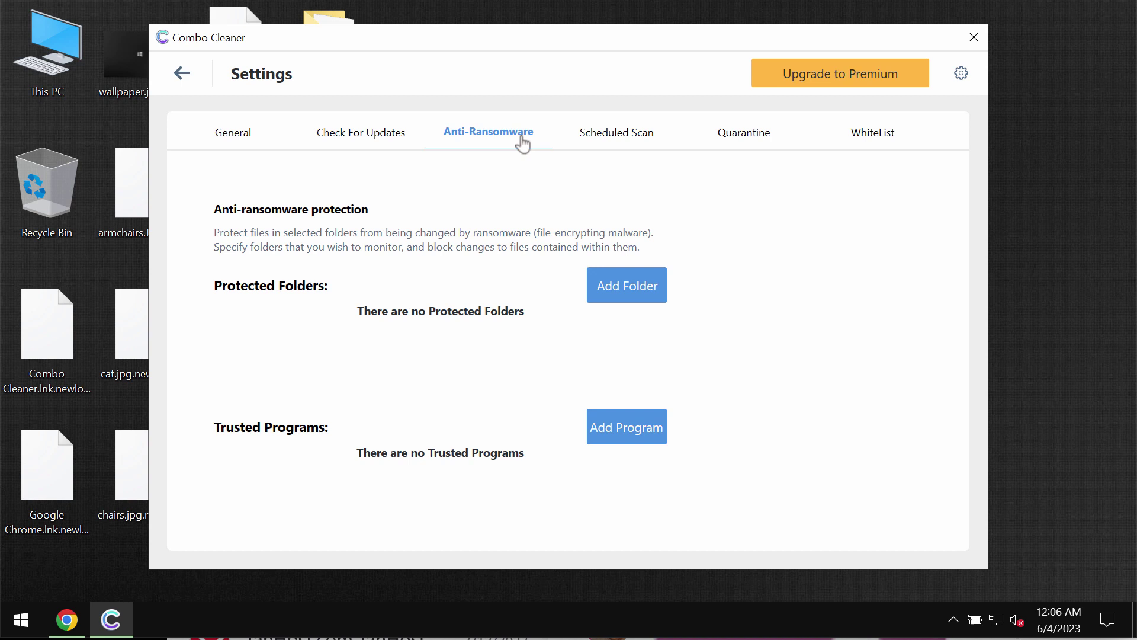
{"action": "left_click", "coordinate": [182, 73]}
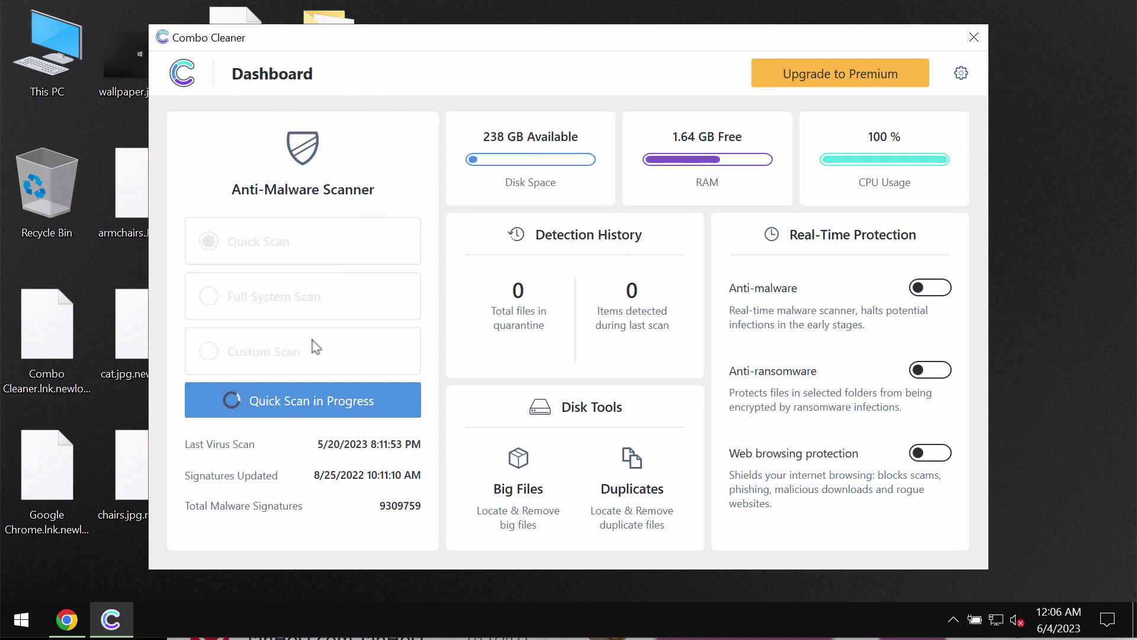
{"action": "left_click", "coordinate": [294, 398]}
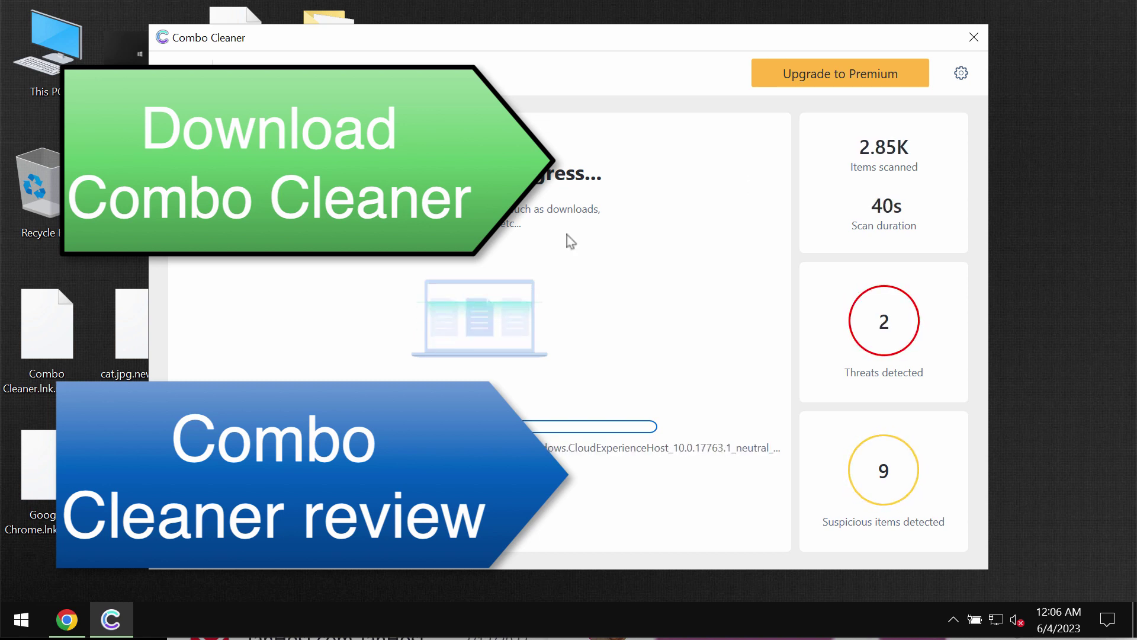
Keep the Quick Scan running past the cancel prompt, then open the Upgrade to Premium offer
{"action": "left_click", "coordinate": [526, 465]}
{"action": "left_click", "coordinate": [609, 465]}
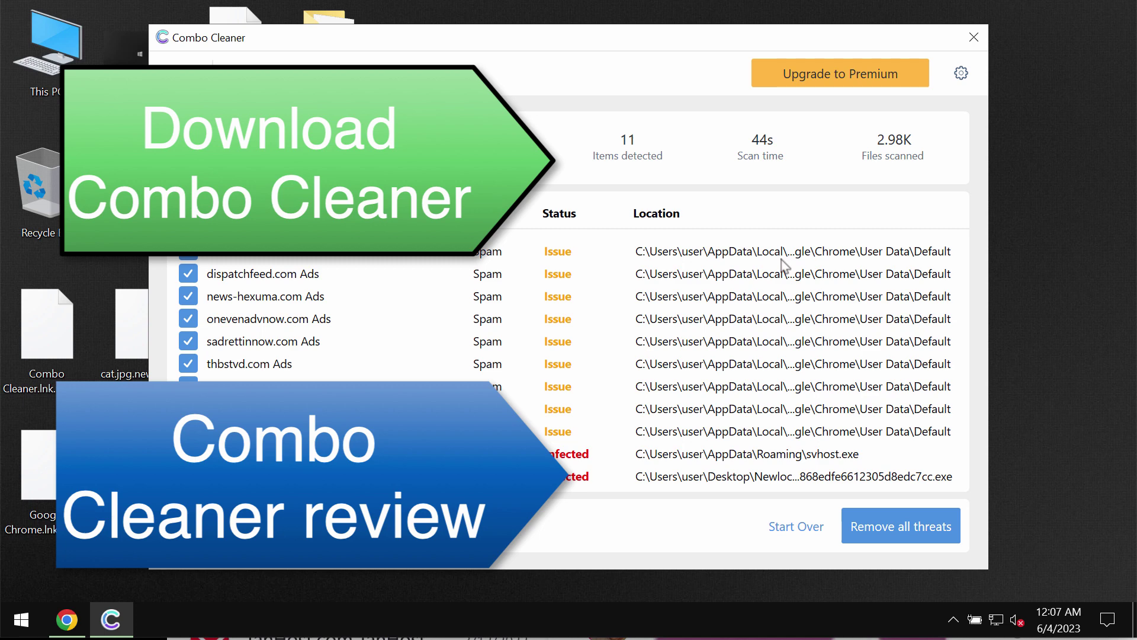
{"action": "left_click", "coordinate": [863, 71]}
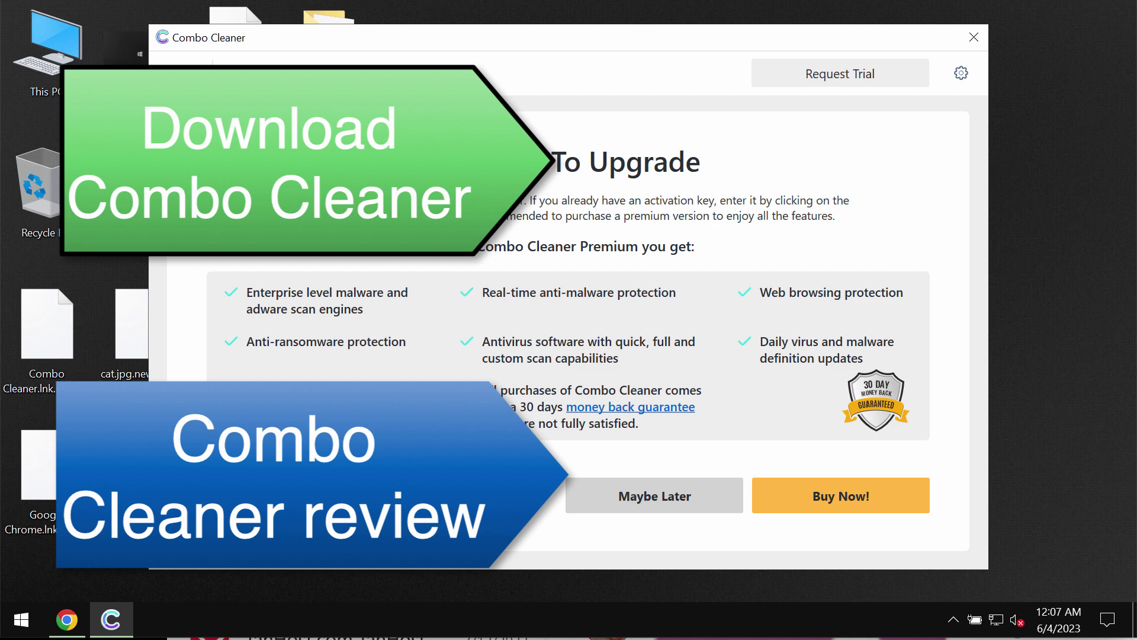